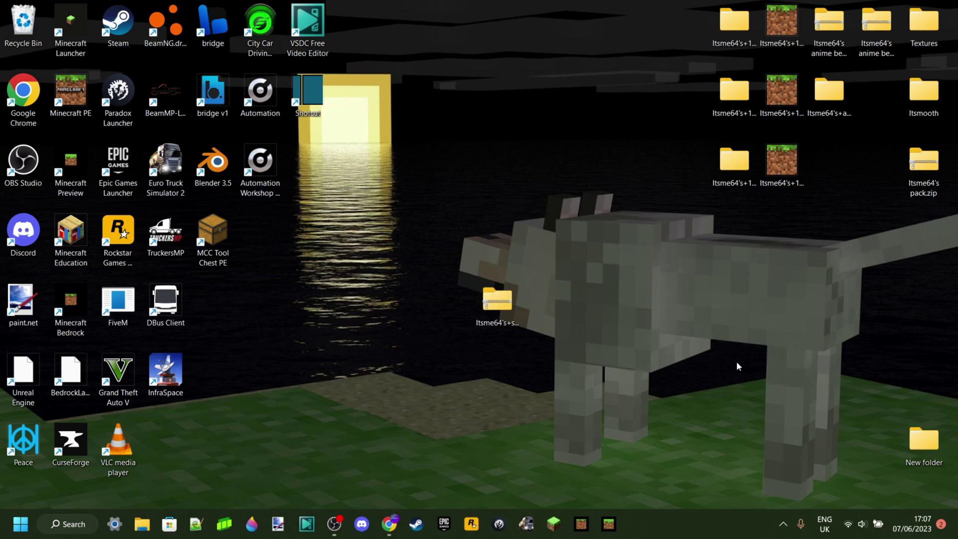
- Extract the smaller totem 1.5.1 zip to a desktop folder and place that folder beside the zip
right_click(502, 306)
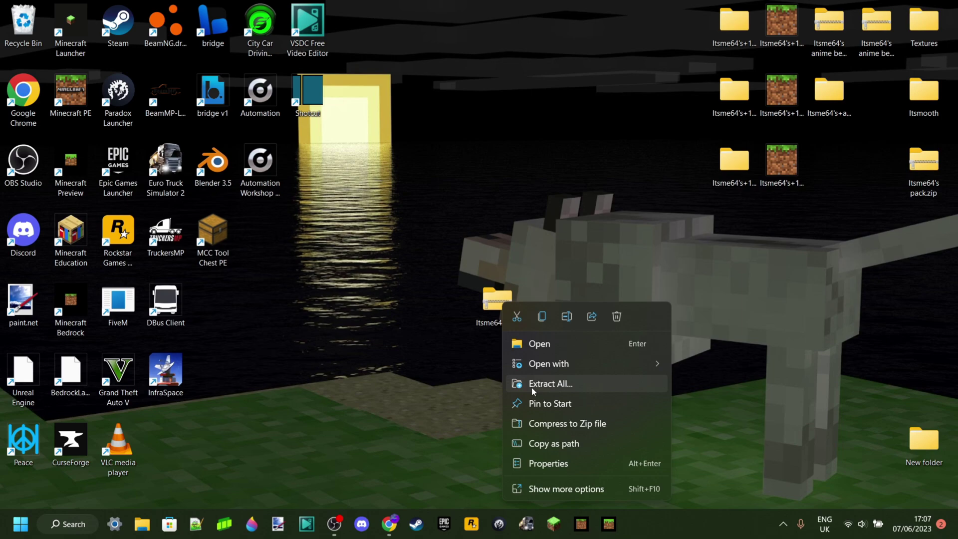
left_click(558, 384)
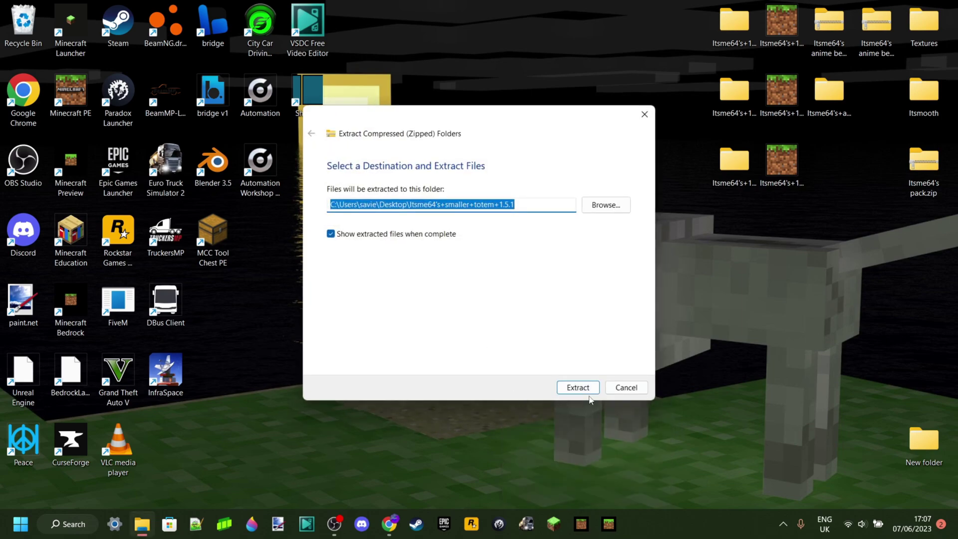
left_click(589, 390)
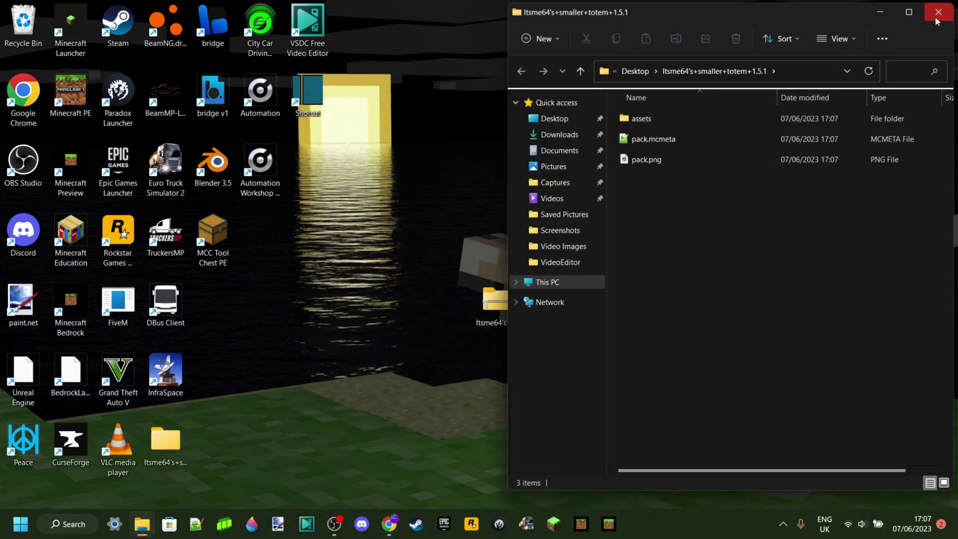
left_click(938, 12)
left_click_drag(181, 442, 461, 312)
- Delete the original smaller totem 1.5.1 zip from the desktop
right_click(499, 305)
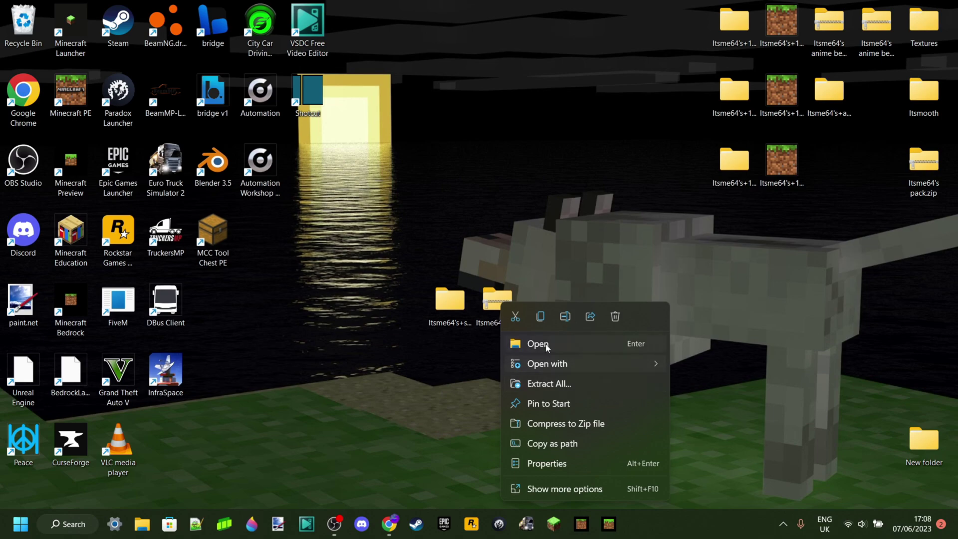
left_click(477, 373)
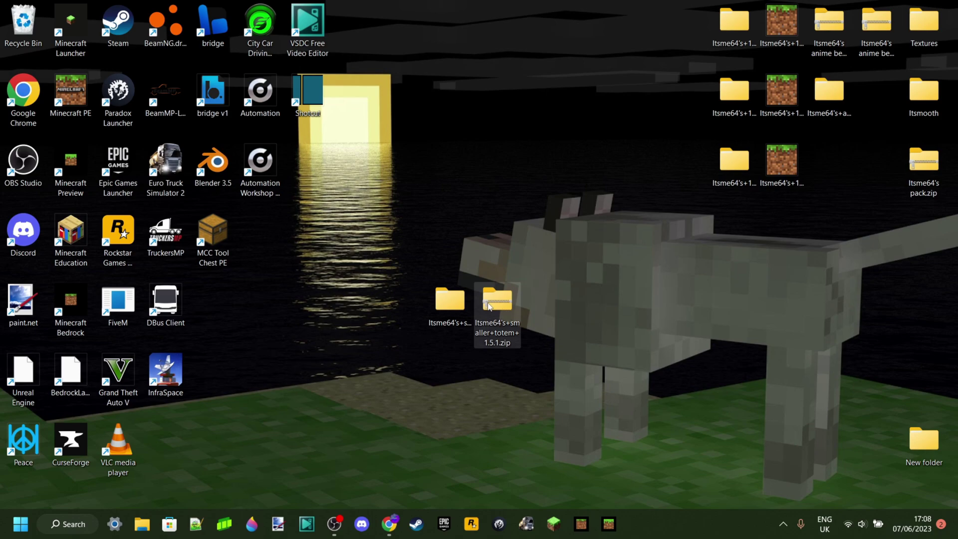
left_click_drag(492, 309, 18, 26)
left_click(467, 316)
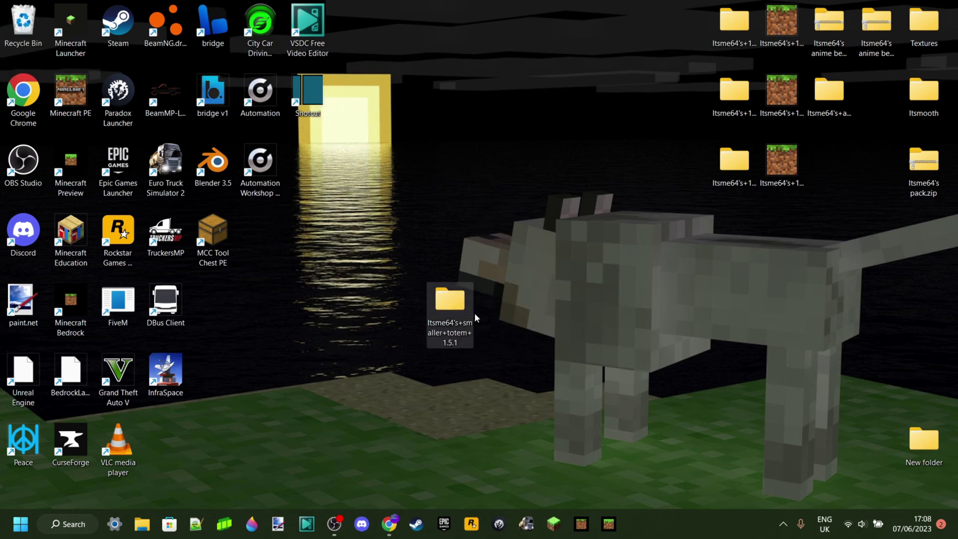
- Open the extracted smaller totem 1.5.1 folder
mouse_move(464, 305)
right_click(460, 306)
left_click(480, 343)
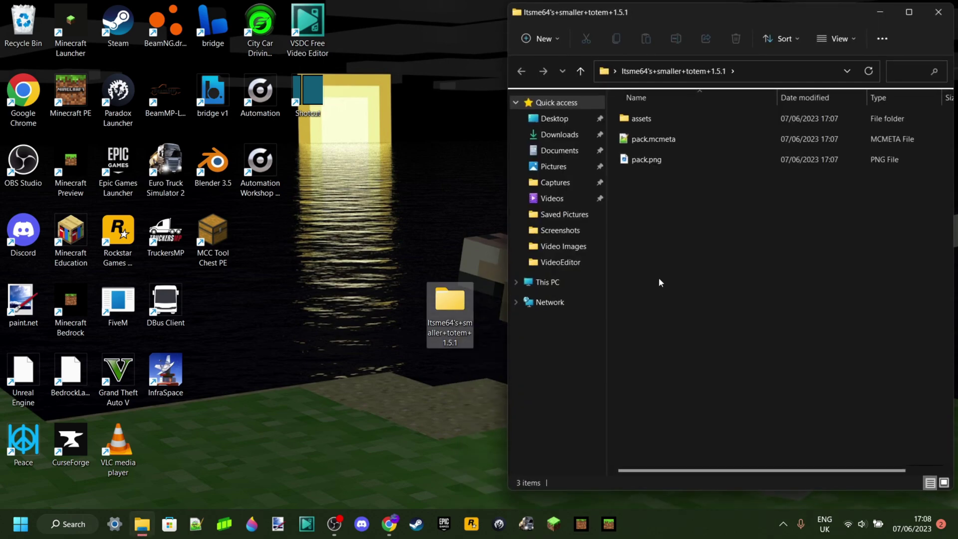
left_click(642, 122)
left_click(640, 135, "ctrl")
mouse_move(622, 120)
left_mouse_down()
mouse_move(639, 130)
mouse_move(613, 120)
left_mouse_up()
left_click(649, 160, "ctrl")
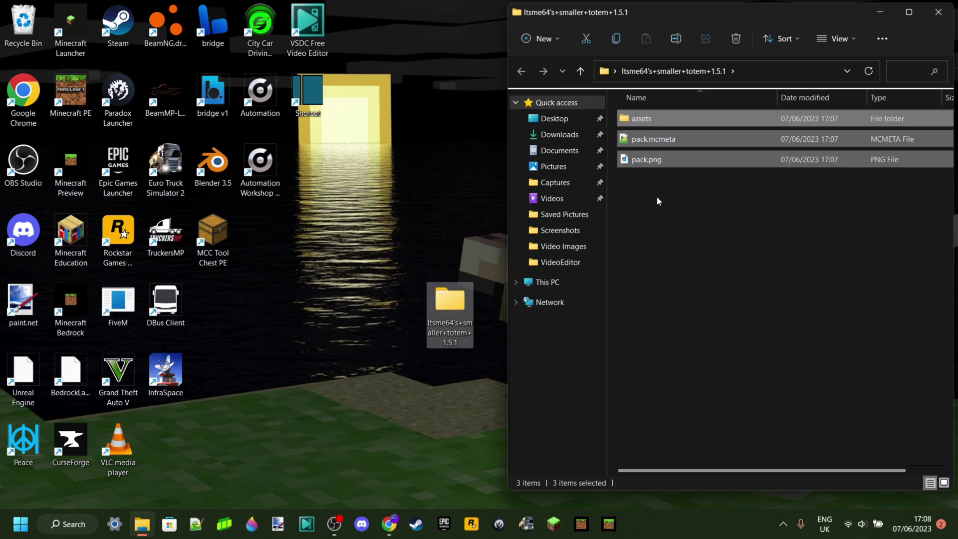
left_click(657, 195)
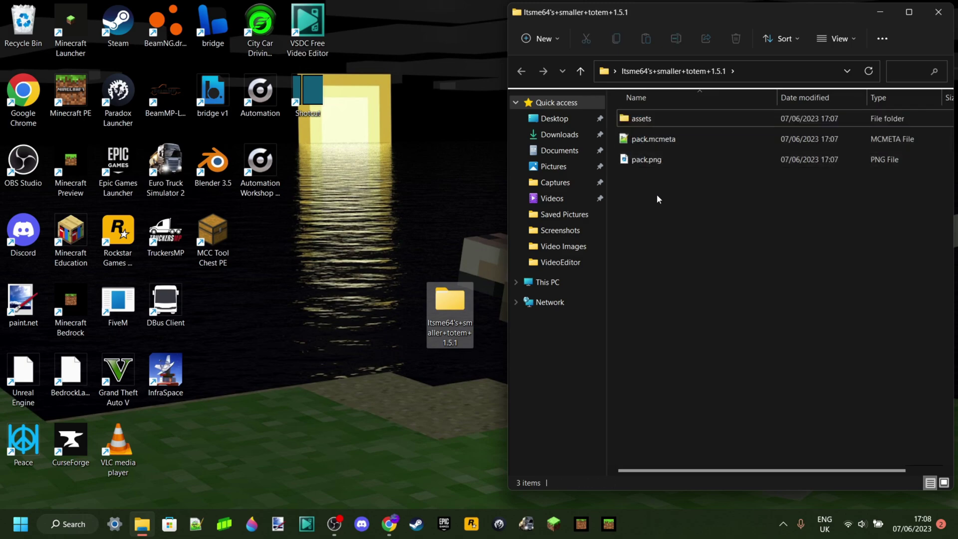
double_click(670, 142)
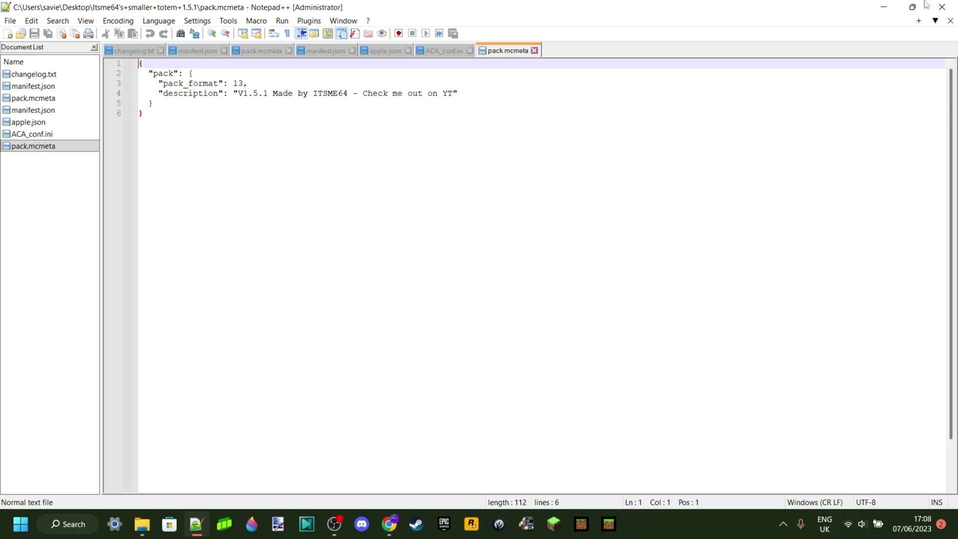
left_click(943, 7)
left_click(754, 284)
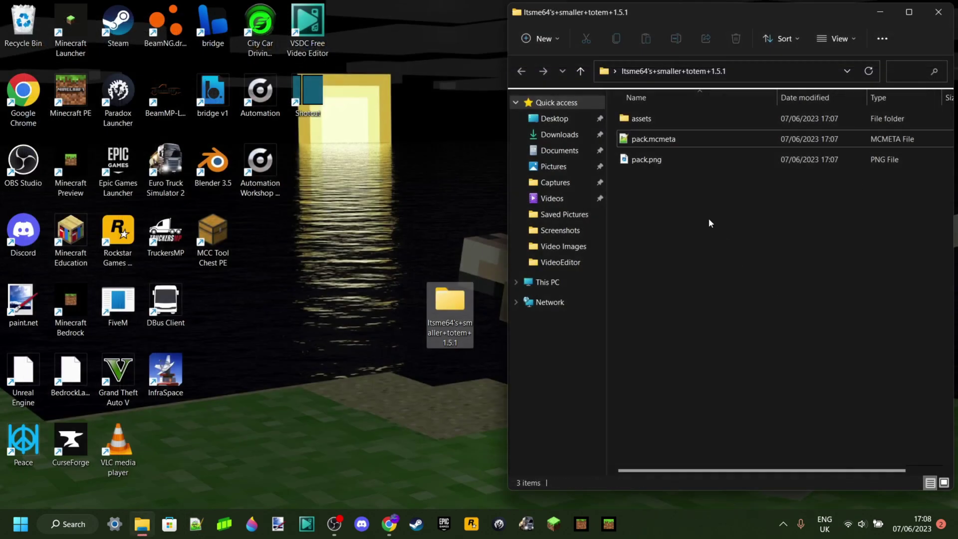
- Open pack.mcmeta for editing in Notepad++
right_click(659, 142)
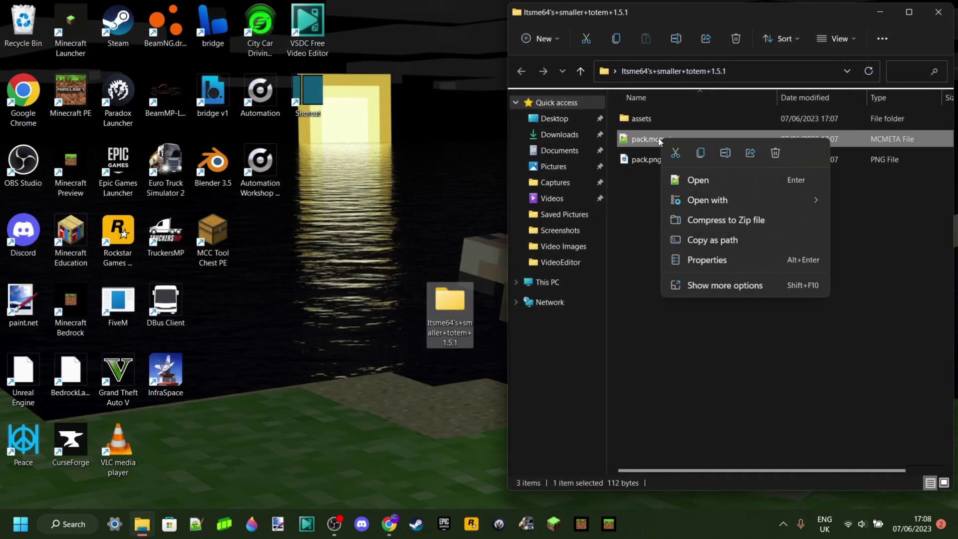
mouse_move(810, 202)
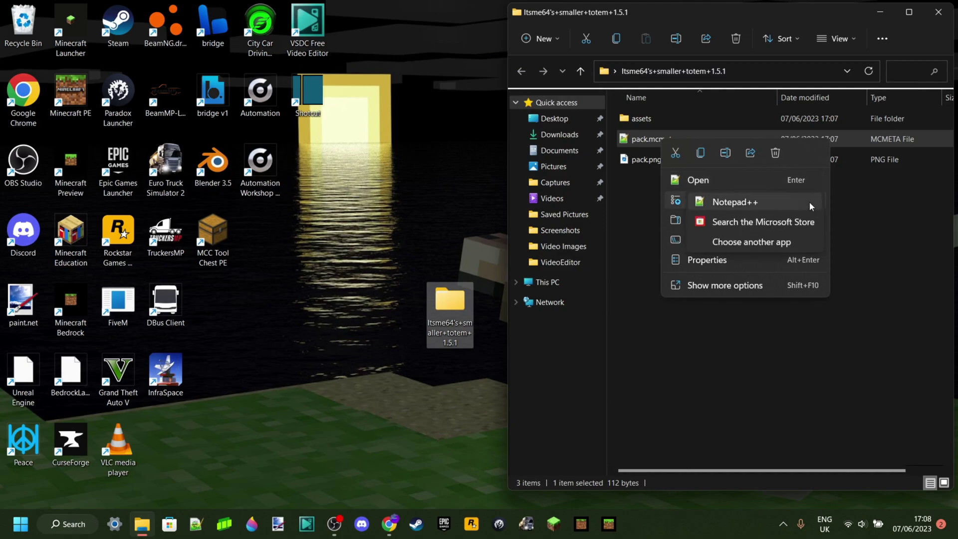
left_click(749, 204)
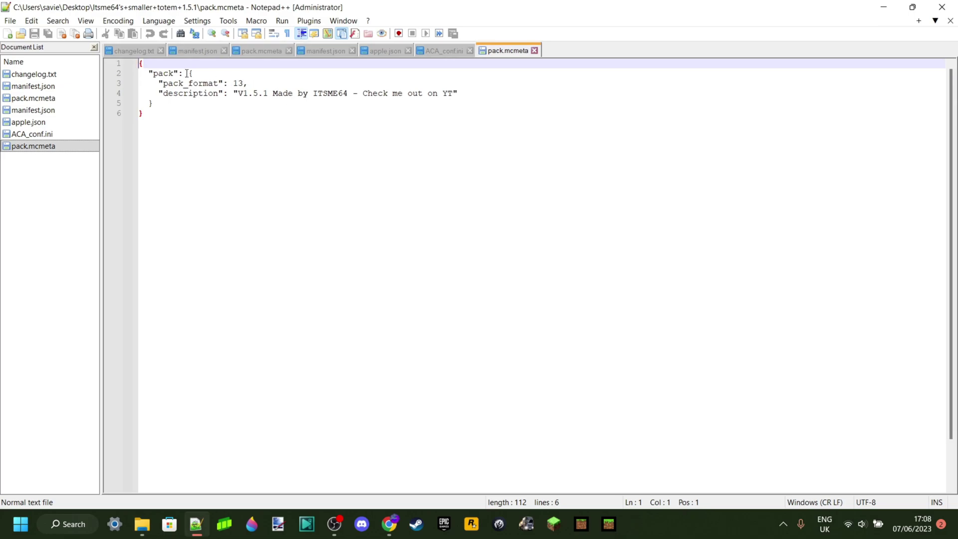
- Set pack_format to 15 with its trailing comma, then save pack.mcmeta and close the editor
left_click_drag(163, 83, 219, 83)
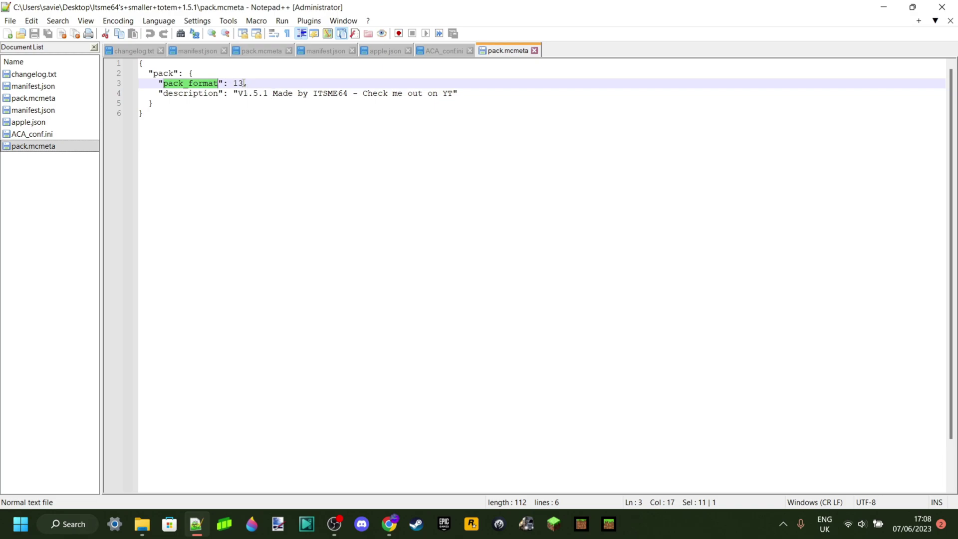
left_click(243, 83)
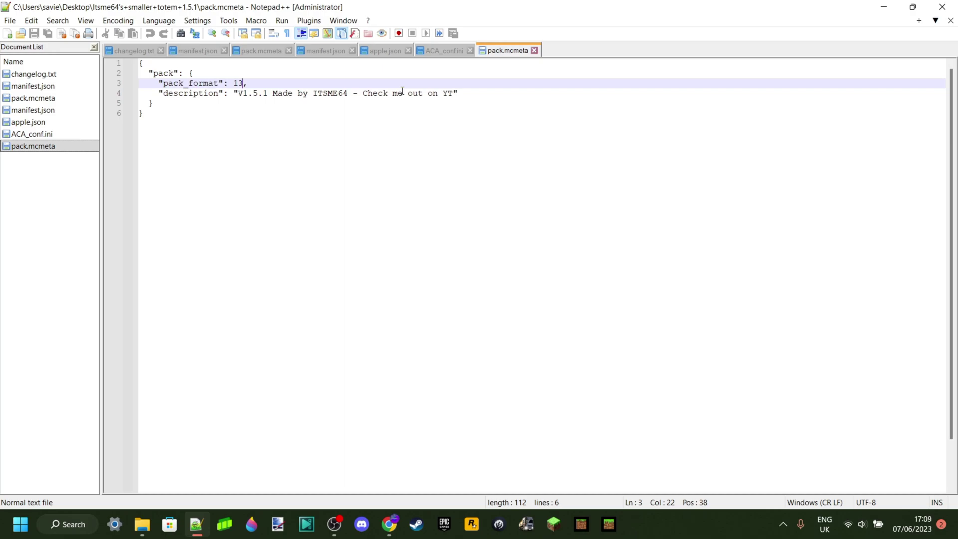
key("BackSpace")
key("BackSpace")
type("15")
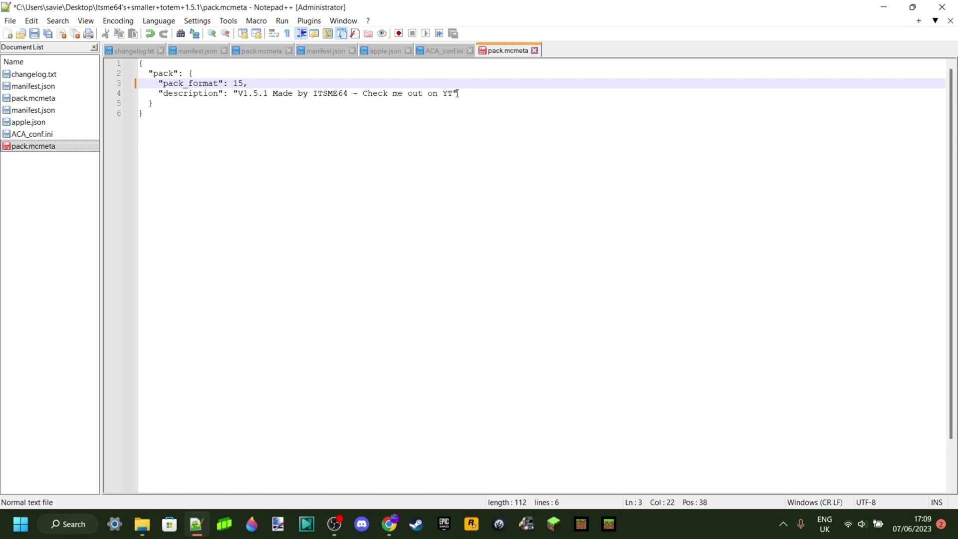
left_click(257, 84)
key("BackSpace")
type(",")
key("ctrl+s")
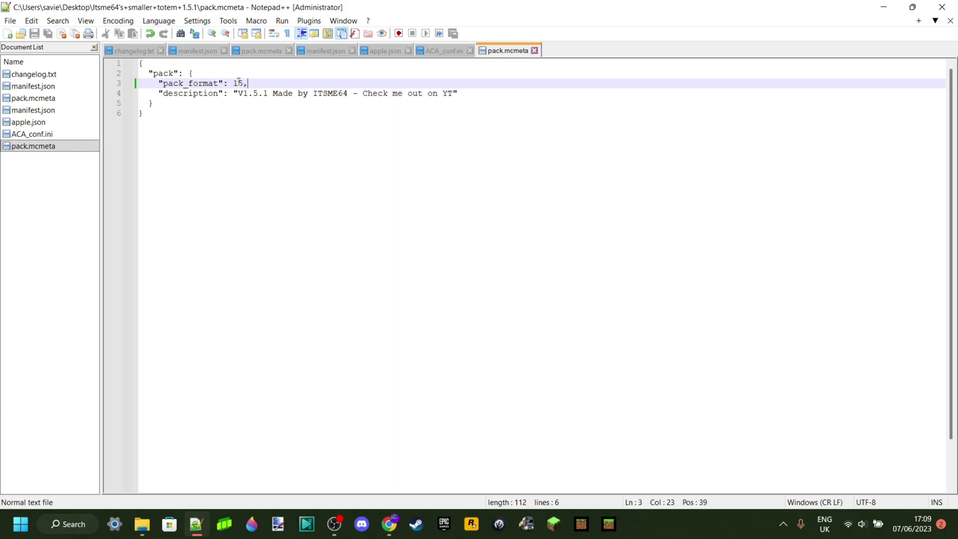
left_click(10, 21)
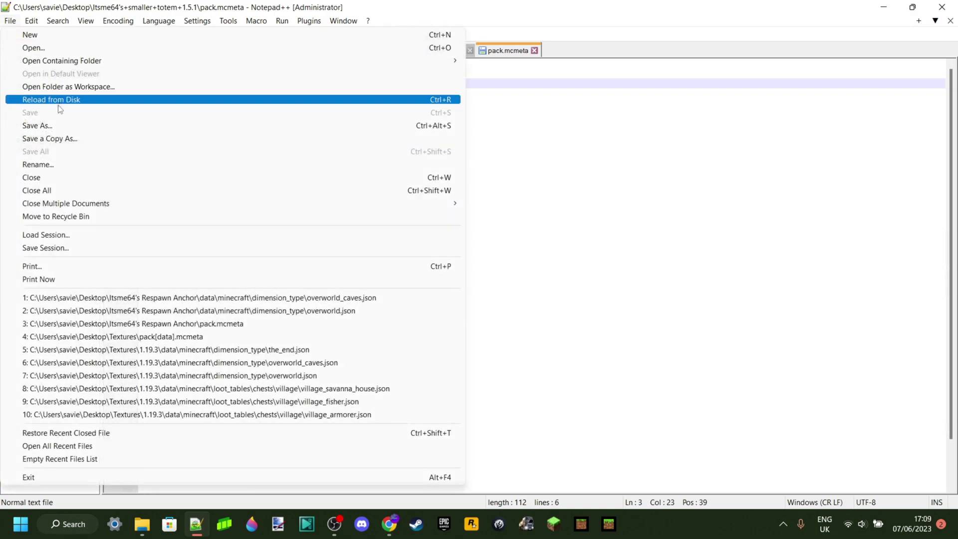
left_click(920, 44)
left_click(942, 7)
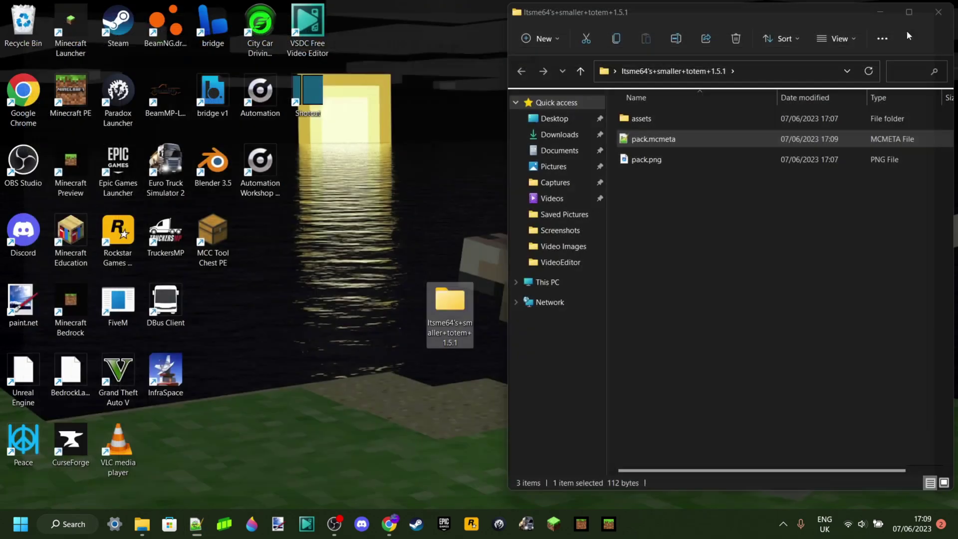
- Compress the assets folder, pack.mcmeta and pack.png together into one zip file
left_click(909, 19)
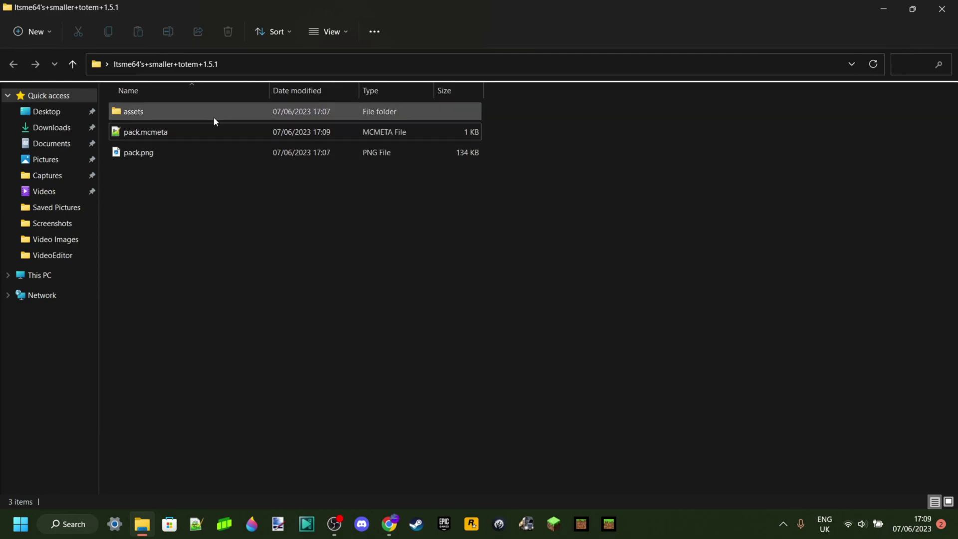
left_click_drag(520, 196, 385, 103)
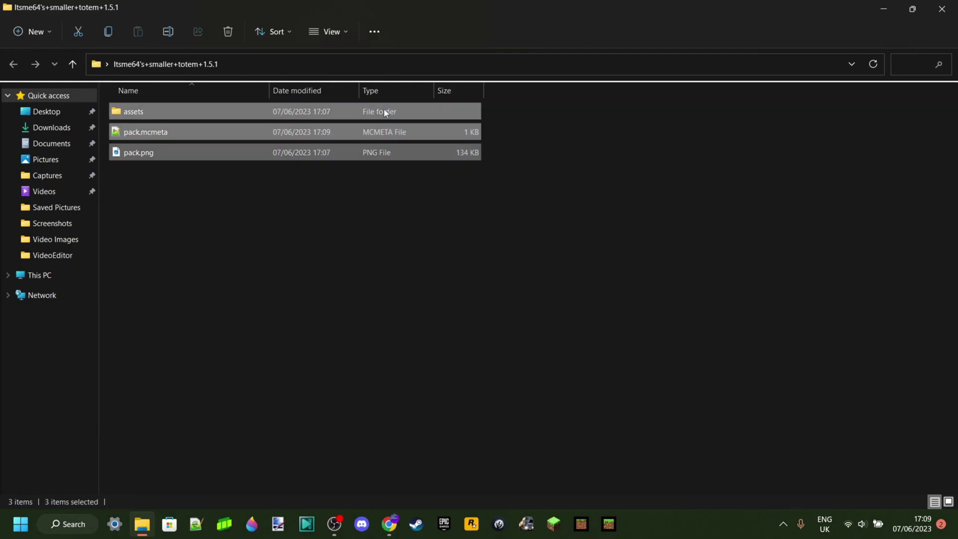
right_click(140, 132)
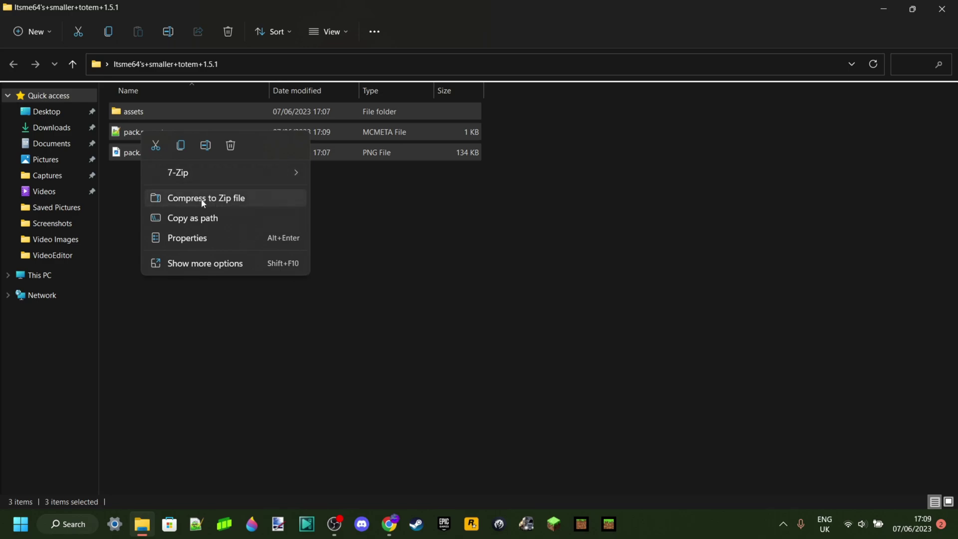
left_click(205, 199)
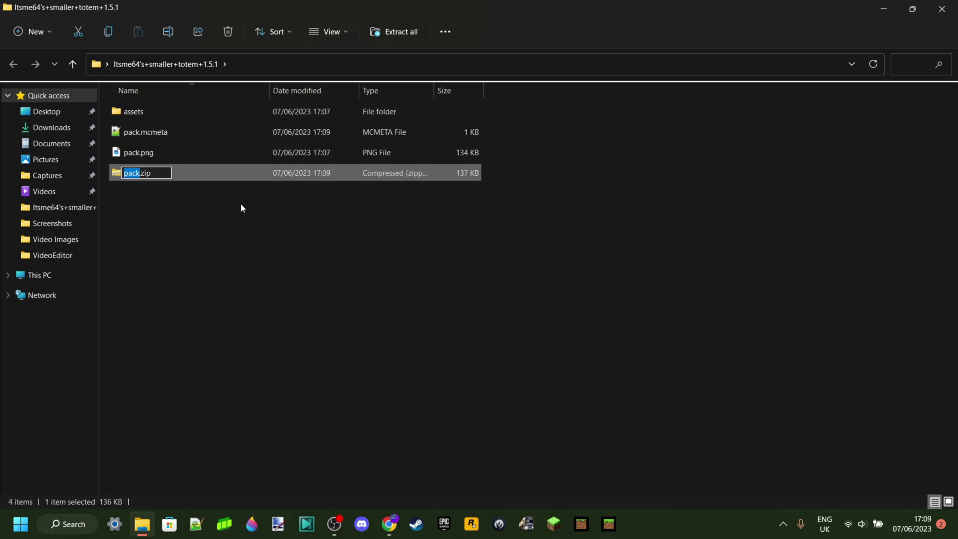
- Name the new archive "Itsme64's smaller totem [1.20].zip"
type("Itsme64")
type("'s smaller ")
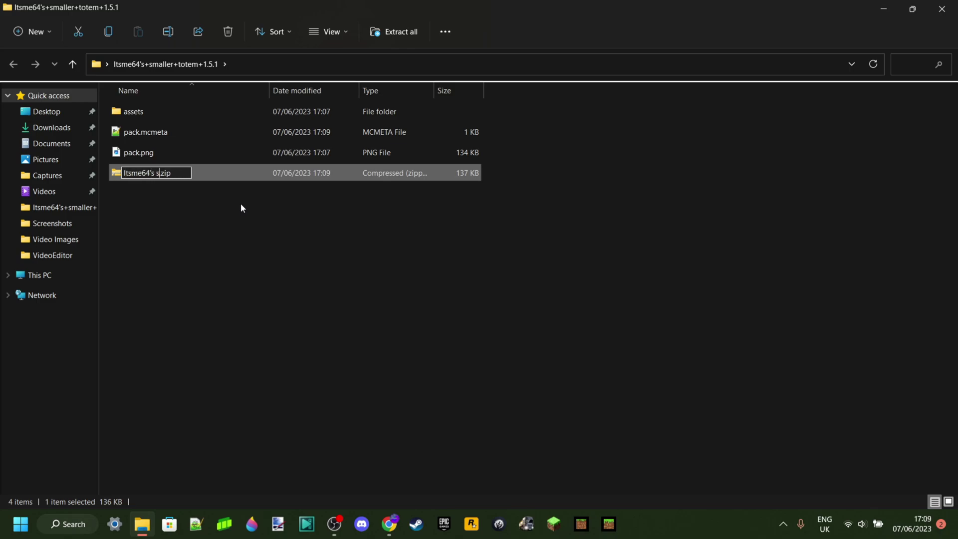
type("totem")
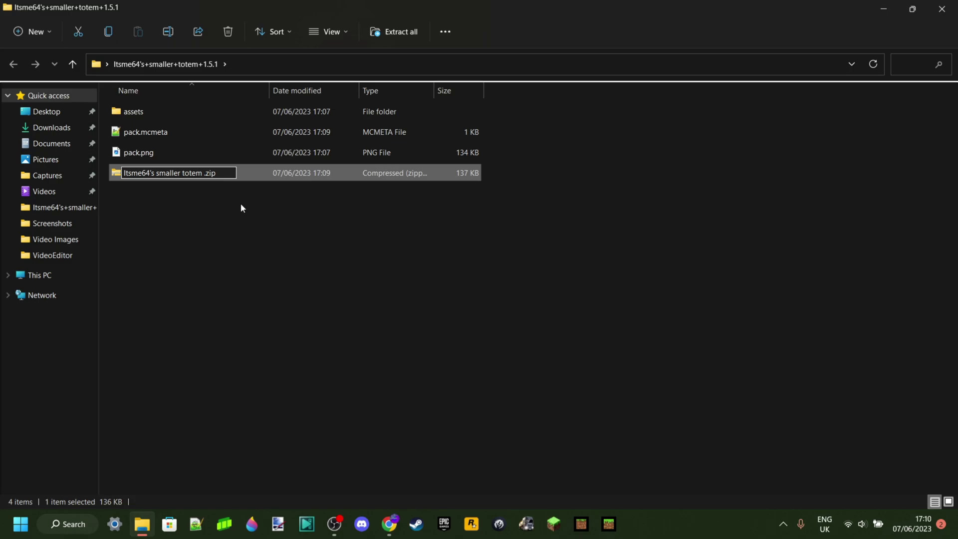
type(" [1.20]")
left_click(241, 203)
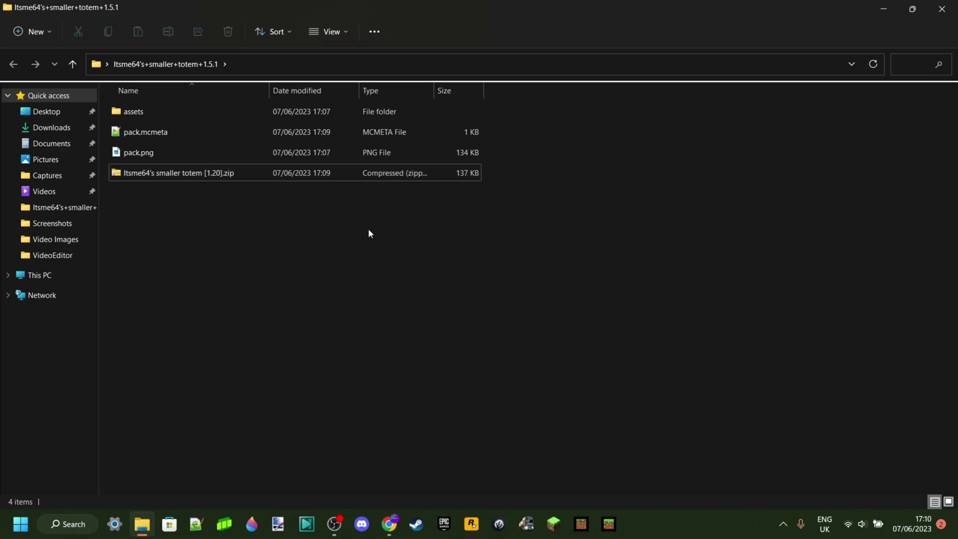
- Move the new [1.20] zip onto the desktop and delete the extracted 1.5.1 folder
left_click(912, 9)
left_click_drag(669, 183, 384, 323)
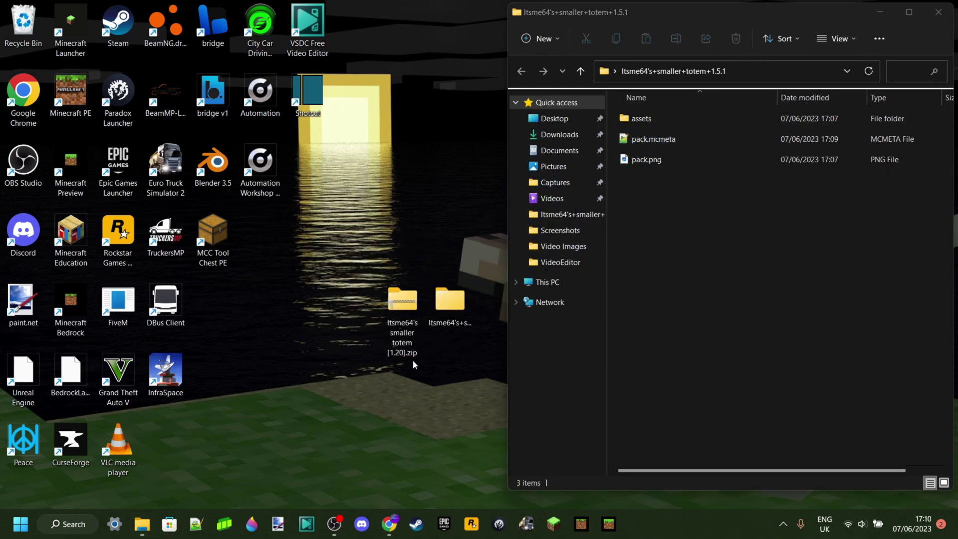
left_click(939, 12)
left_click(467, 300)
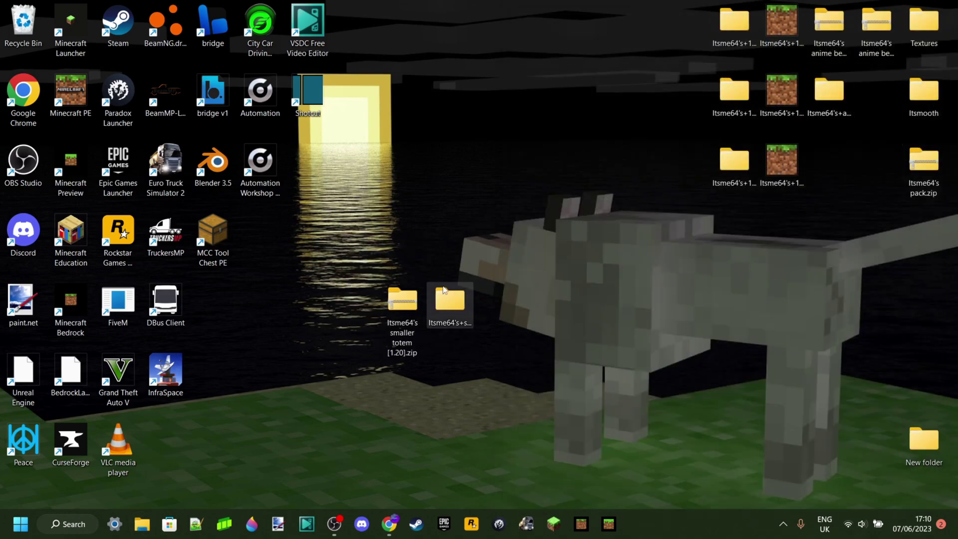
left_click_drag(448, 312, 23, 23)
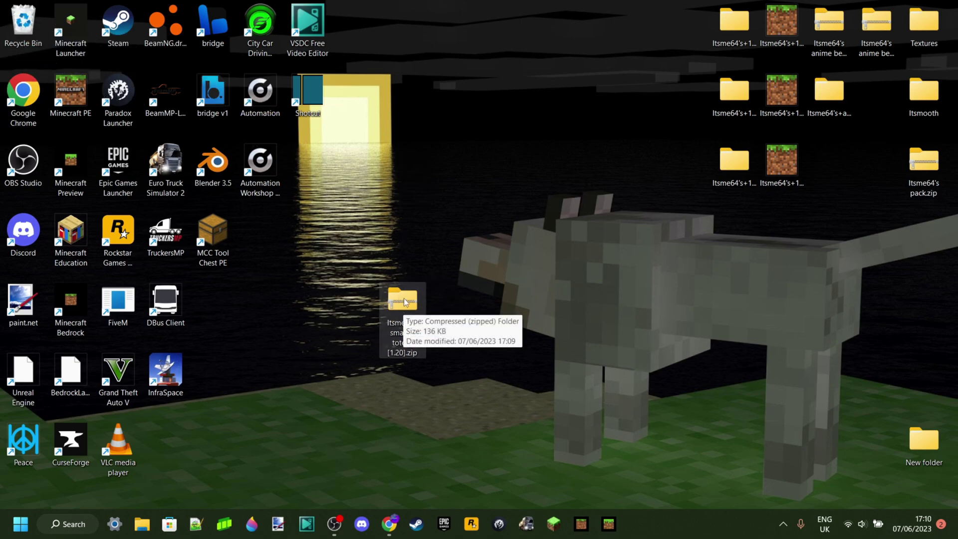
- Launch Minecraft 1.20, open its resource pack selection and browse the available packs
left_click(553, 519)
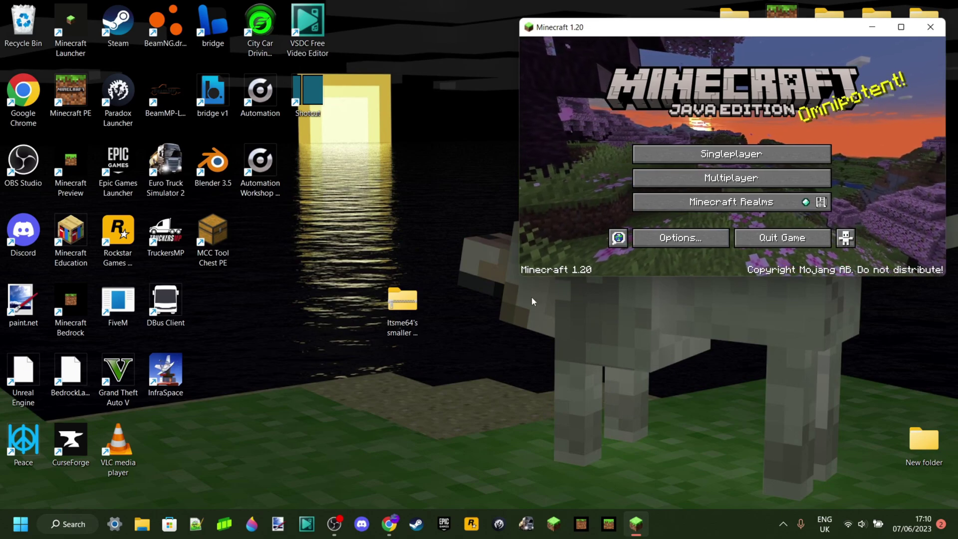
left_click(402, 302)
left_click(698, 241)
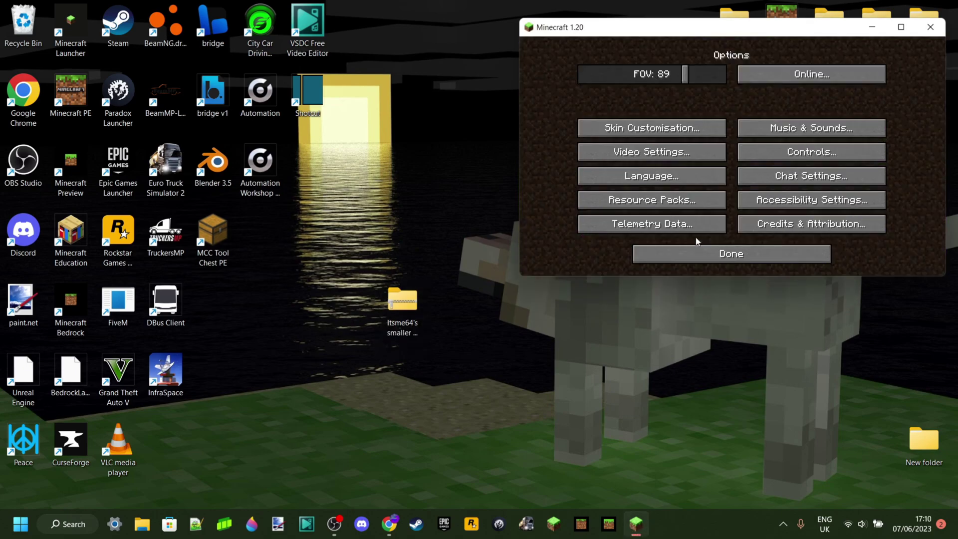
left_click(704, 205)
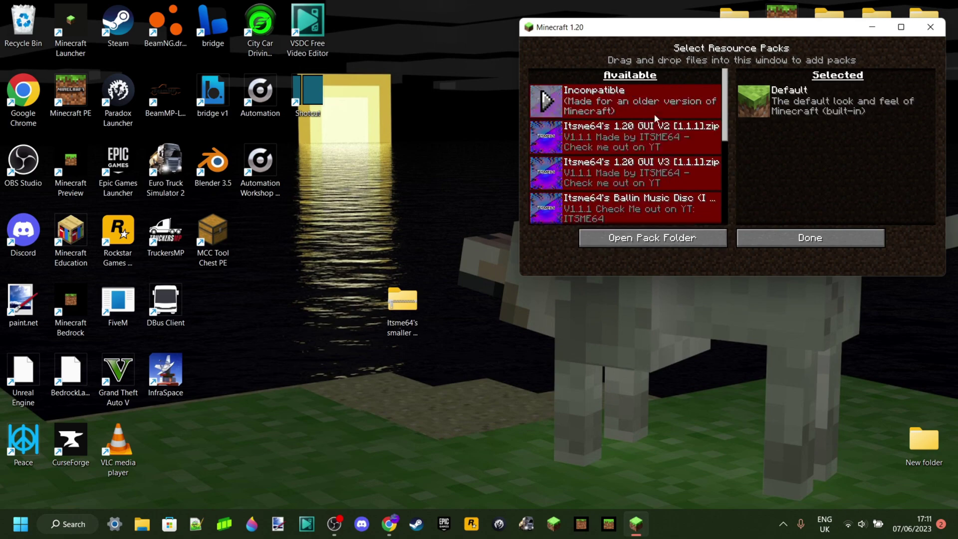
scroll(672, 97, "down", 4)
scroll(674, 119, "down", 3)
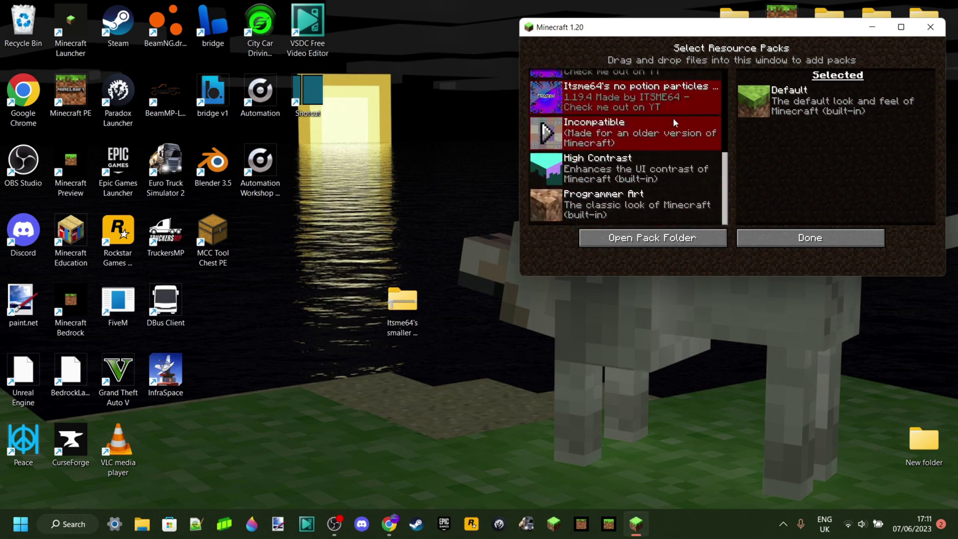
scroll(669, 119, "up", 3)
scroll(646, 136, "down", 2)
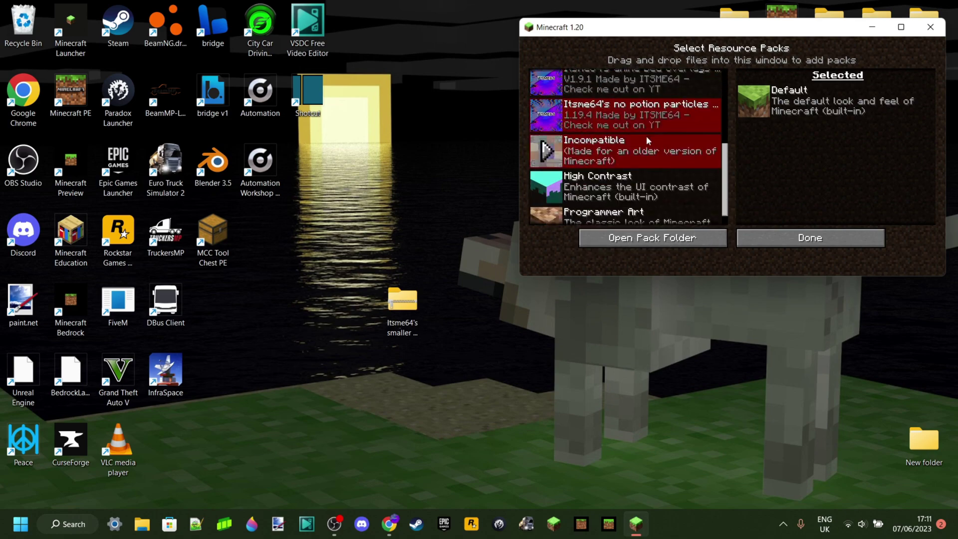
- Add the "Itsme64's smaller totem [1.20].zip" pack from the desktop to Minecraft's available resource packs
scroll(652, 167, "up", 2)
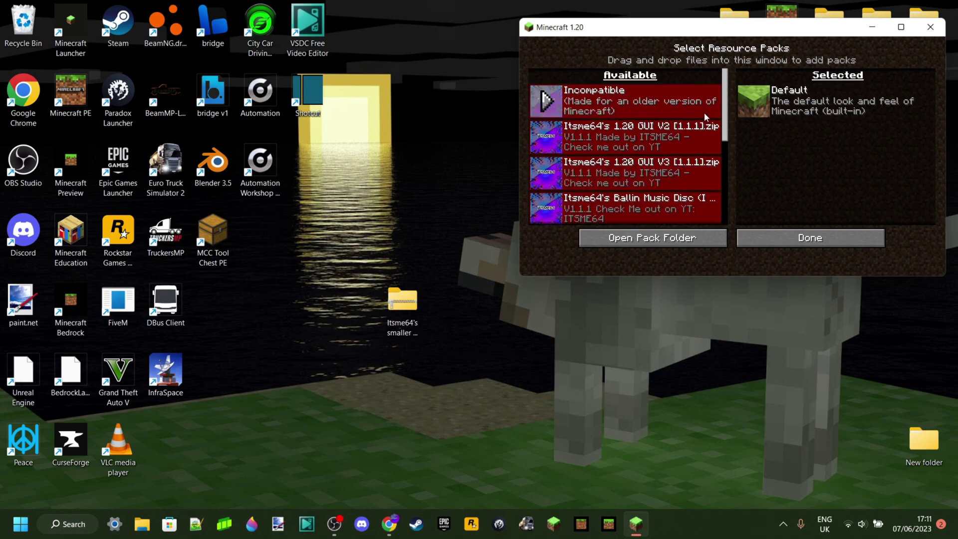
left_click_drag(402, 300, 640, 174)
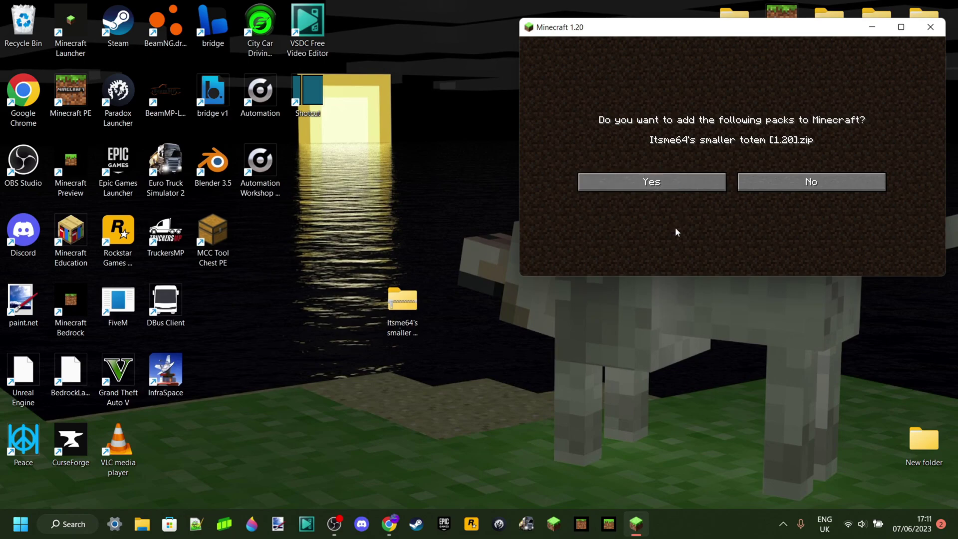
left_click(651, 182)
- Enable the "Itsme64's smaller totem [1.20]" resource pack, apply the selection and return to the title screen
scroll(649, 184, "down", 8)
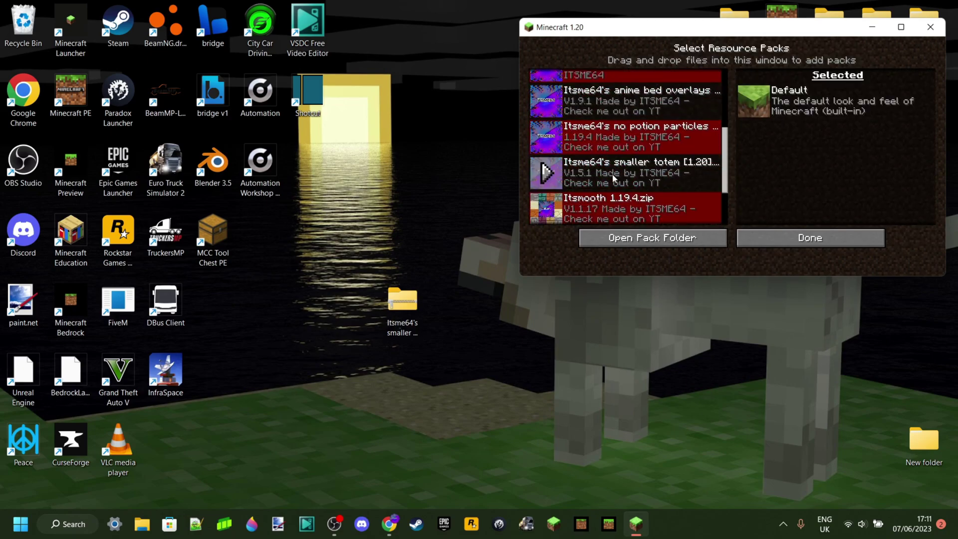
left_click(546, 173)
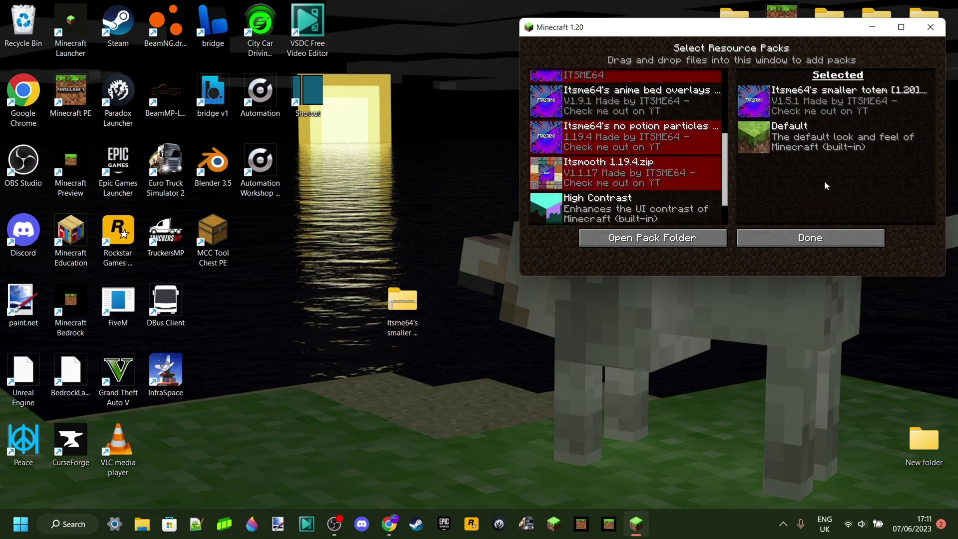
left_click(822, 239)
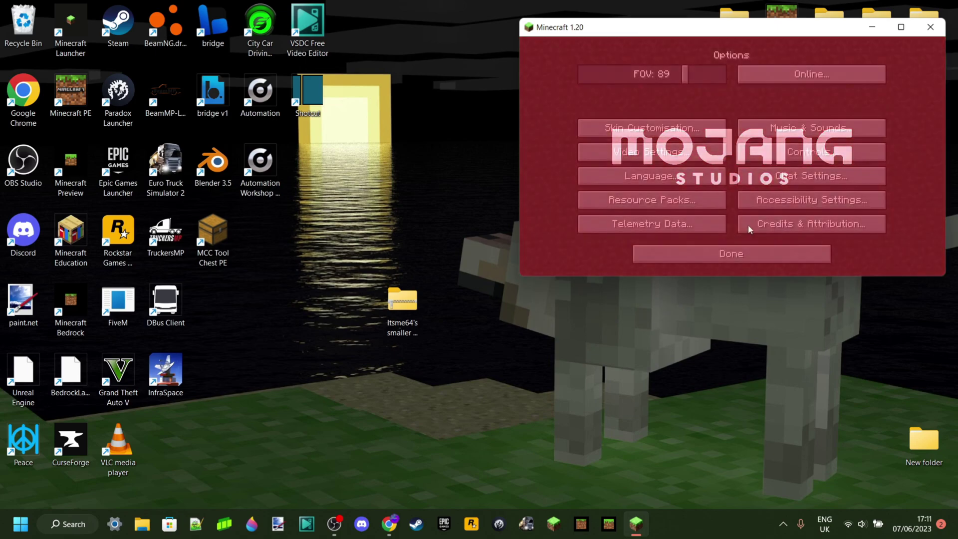
left_click(749, 253)
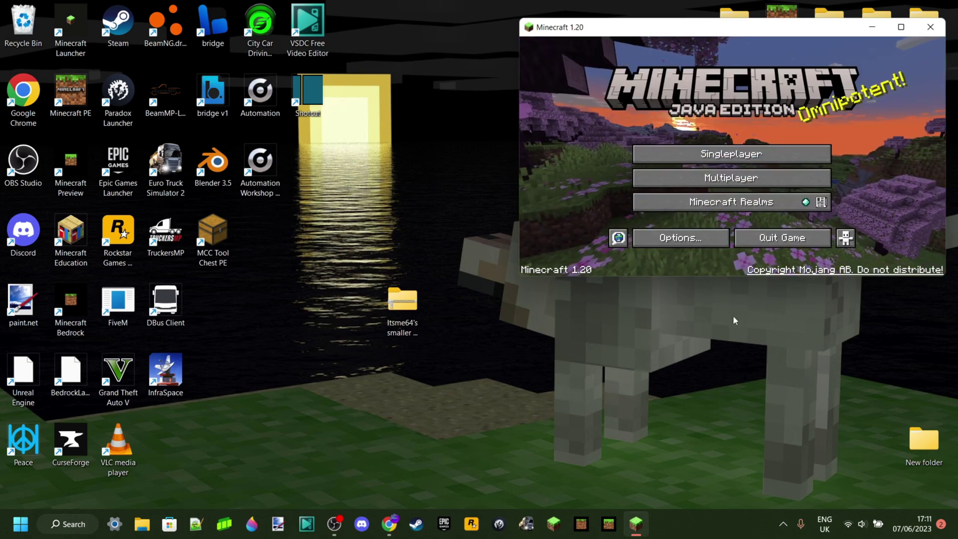